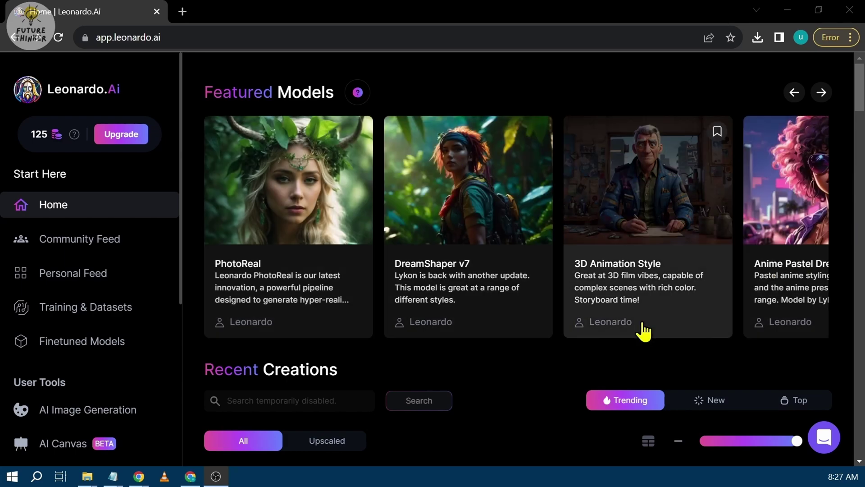
- Open the 3D Animation Style card under Featured Models on the Home page
click(646, 192)
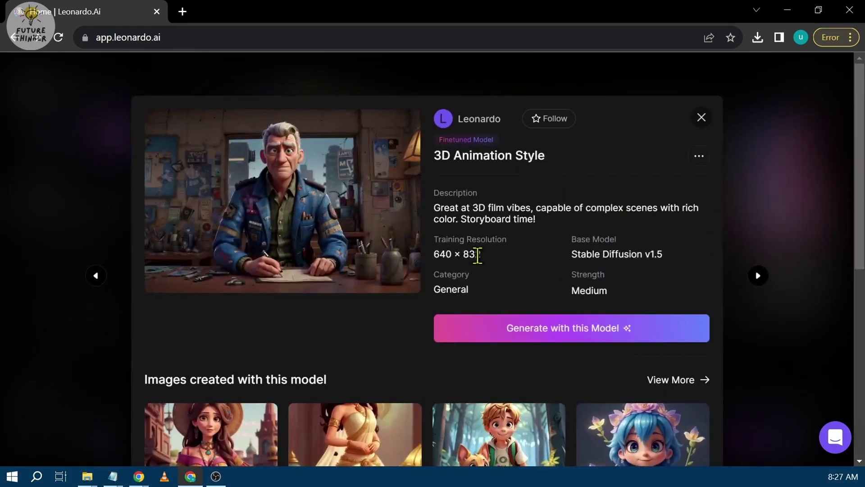
- Start generating with 3D Animation Style: one image, Prompt Magic off, Alchemy on
click(515, 330)
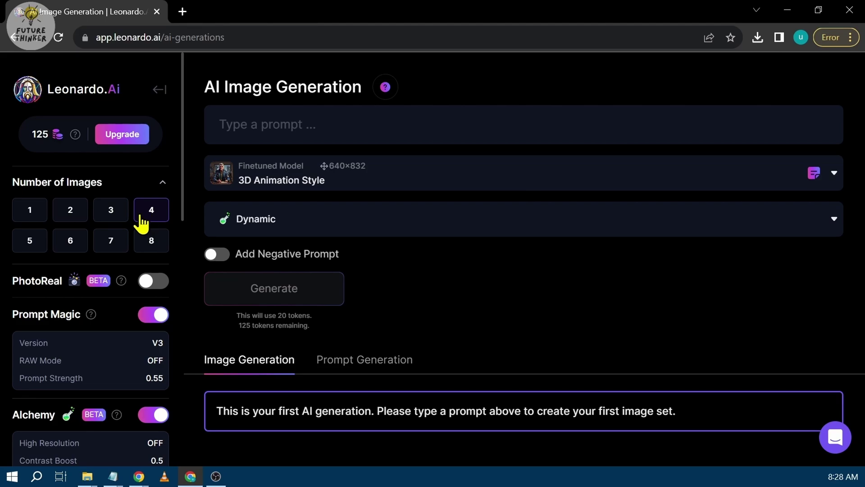
click(28, 215)
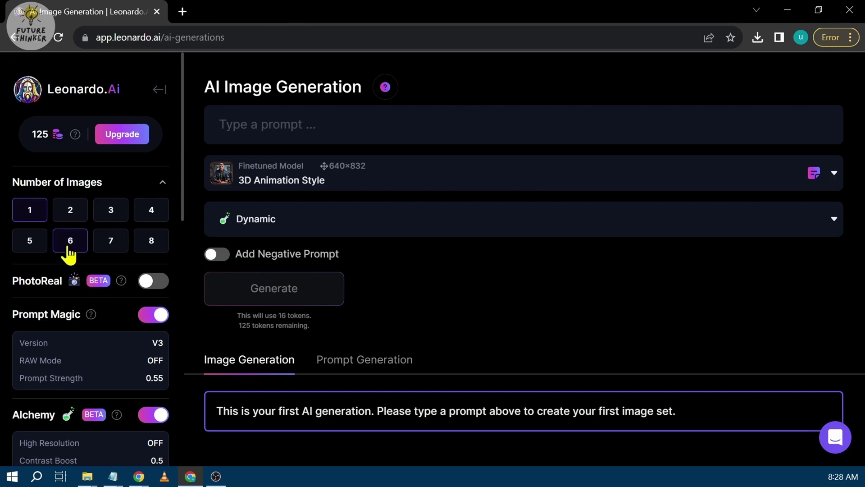
scroll(81, 261, down, 2)
click(154, 248)
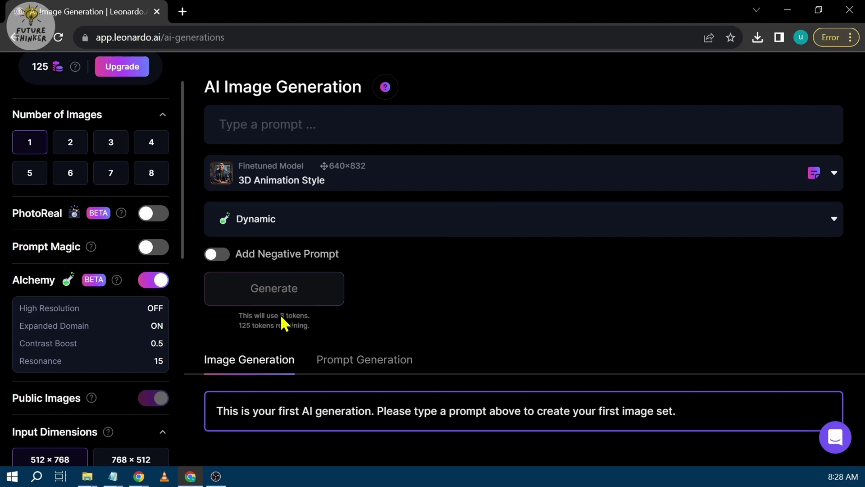
click(153, 283)
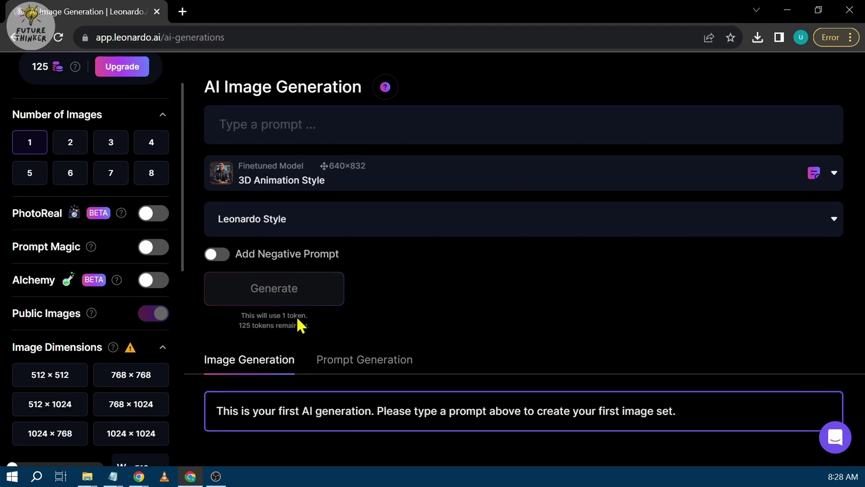
click(157, 285)
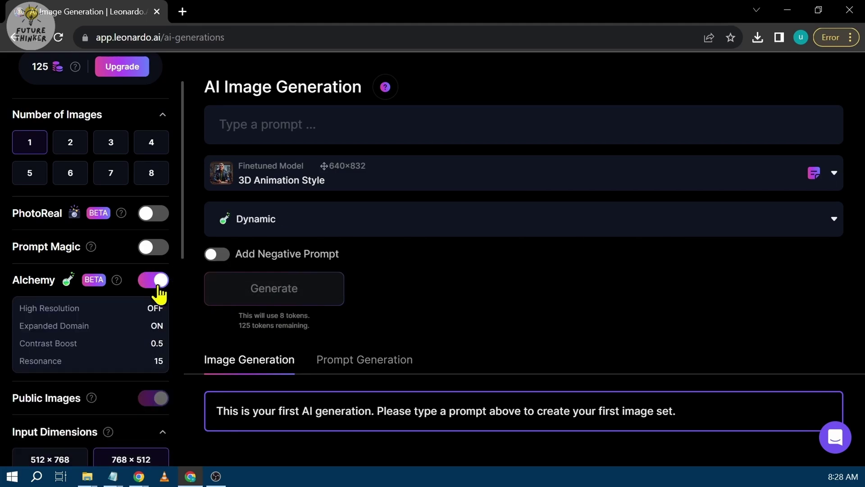
- Turn on Alchemy High Resolution and choose the 768 × 1024 portrait size
click(158, 314)
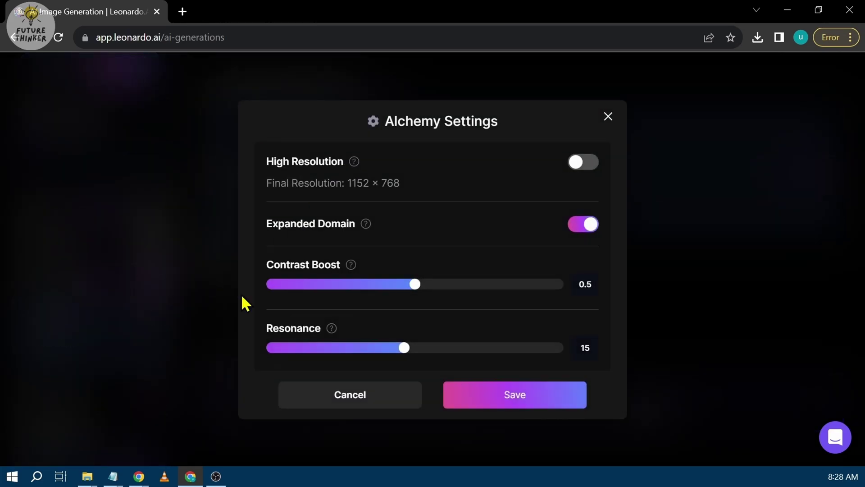
click(581, 163)
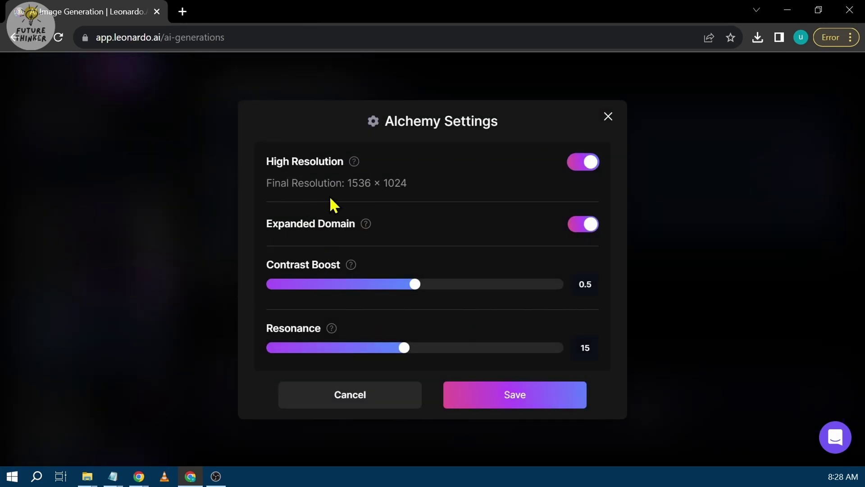
click(487, 399)
scroll(137, 336, down, 1)
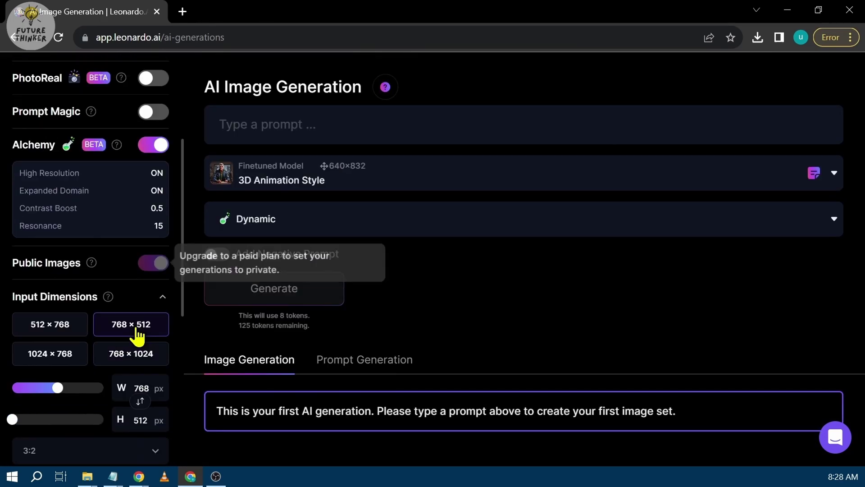
click(133, 362)
scroll(98, 368, down, 1)
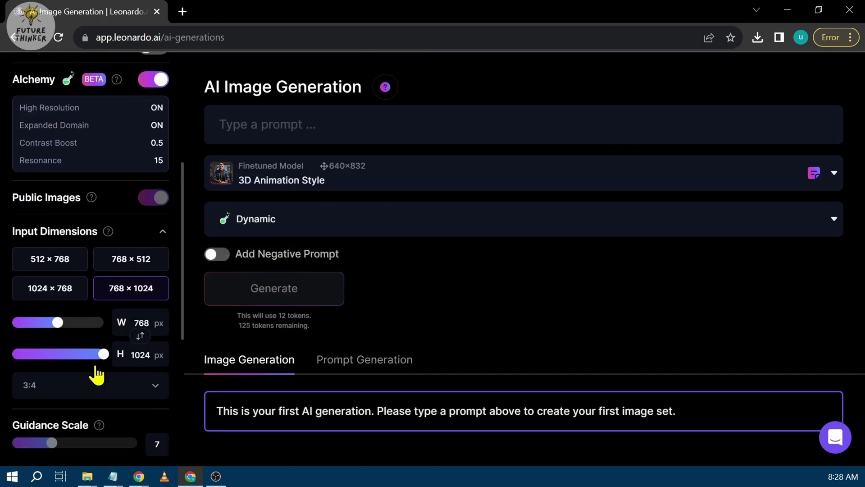
scroll(117, 334, down, 1)
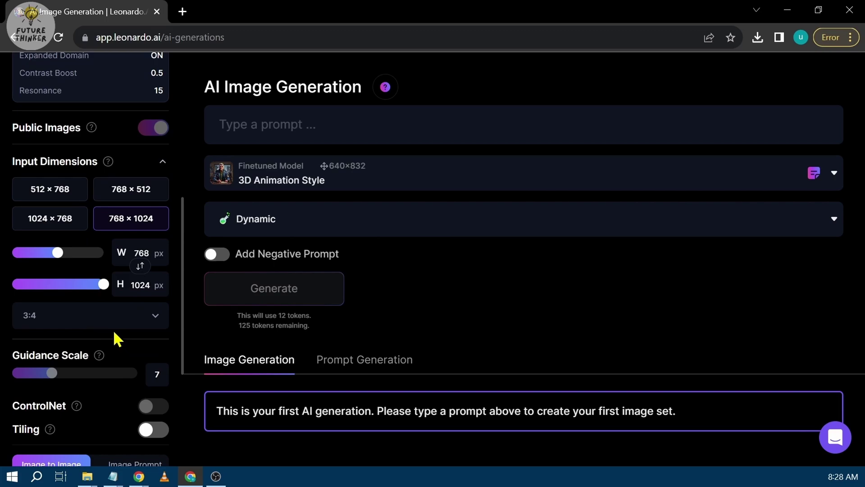
scroll(59, 329, down, 1)
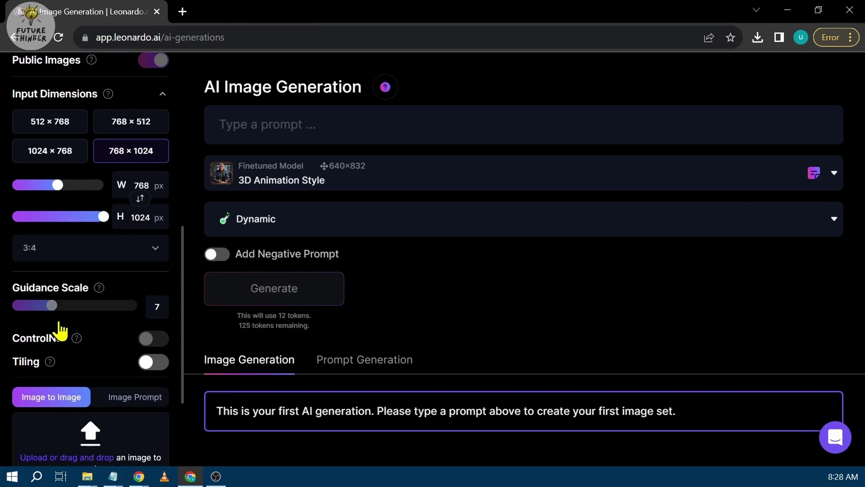
scroll(69, 334, down, 2)
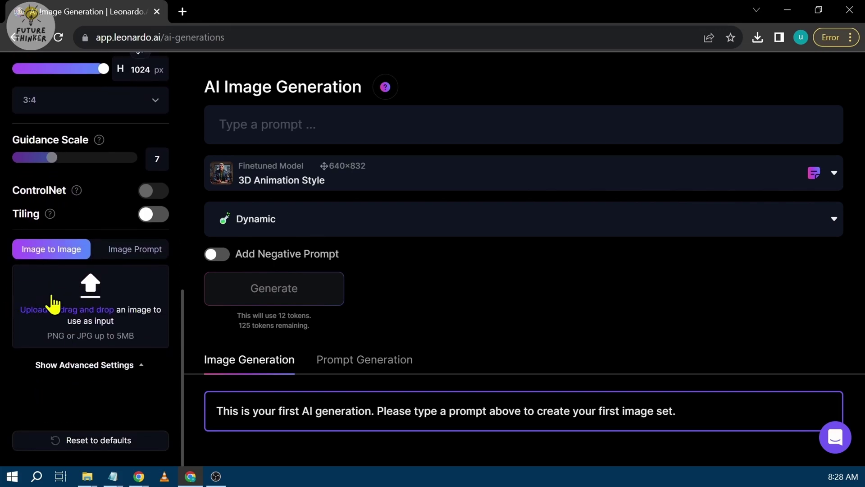
- Upload image (3), the red-haired woman in green armour, as the Image to Image source
click(84, 305)
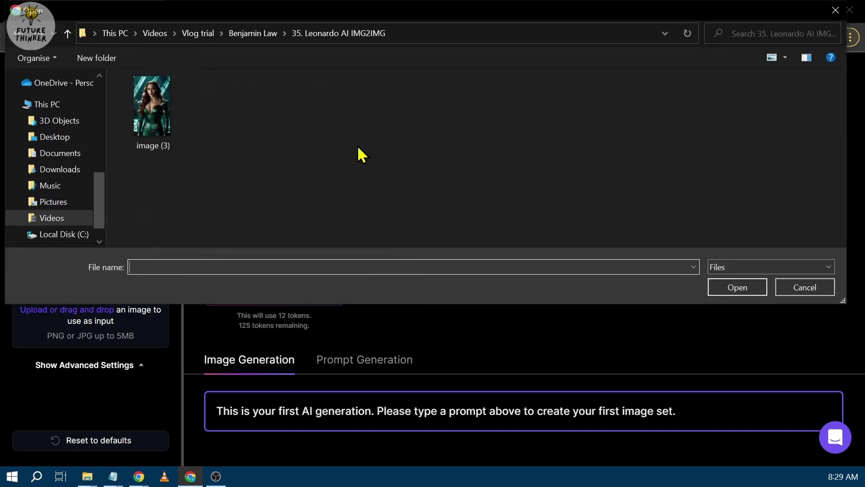
click(151, 139)
double_click(151, 139)
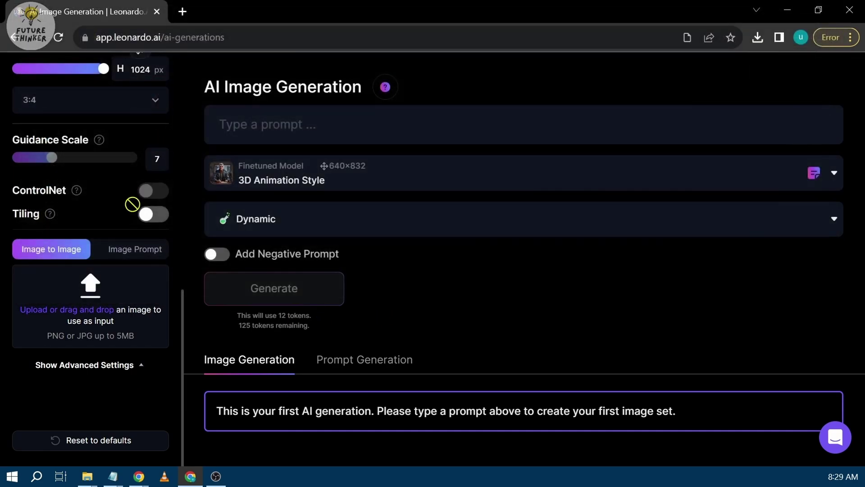
scroll(113, 316, down, 3)
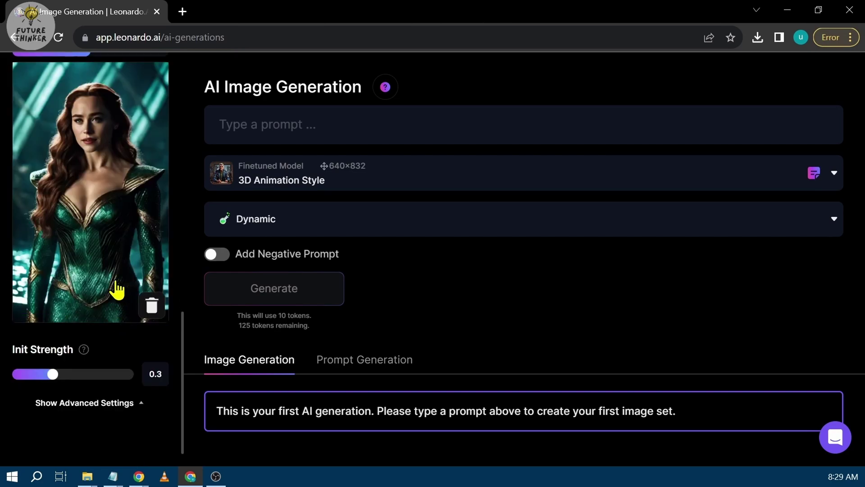
scroll(93, 304, down, 1)
mouse_move(84, 350)
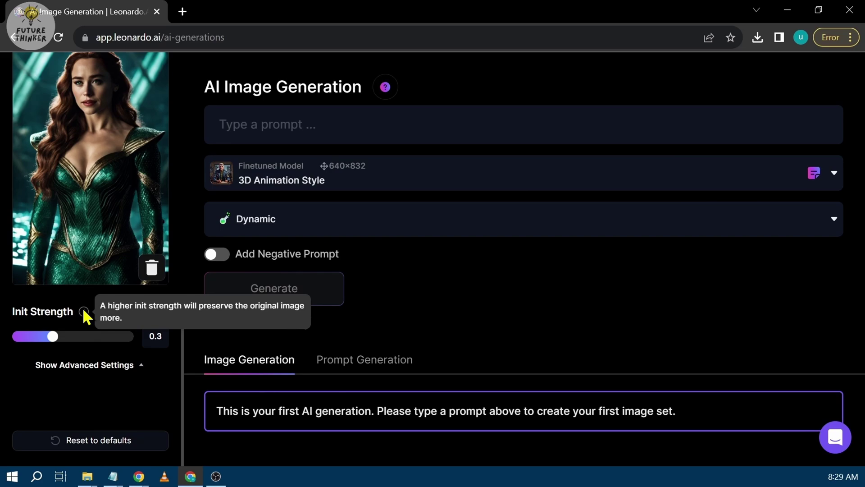
scroll(128, 247, up, 1)
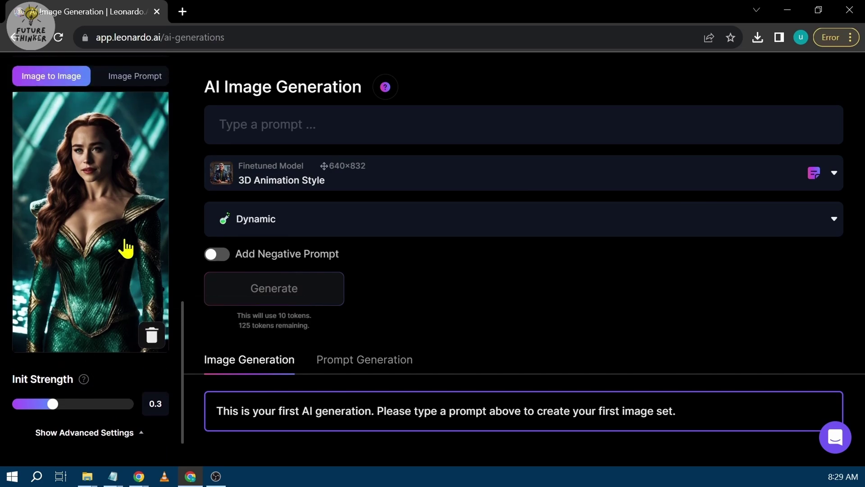
click(299, 132)
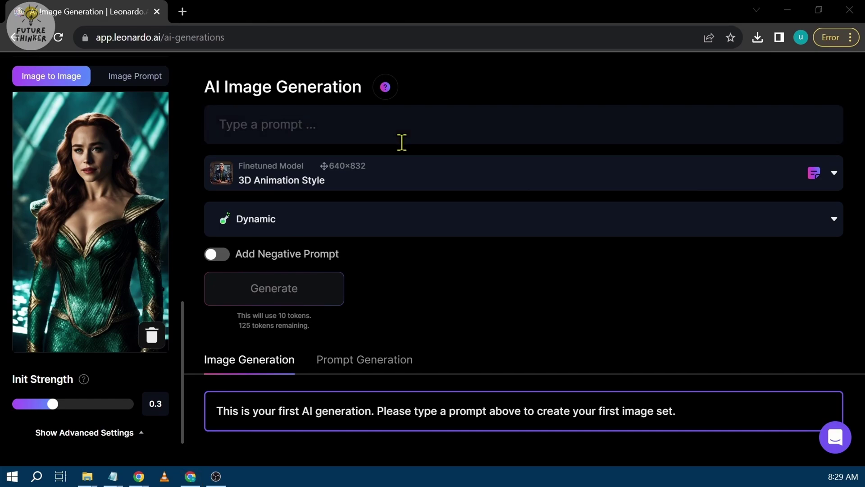
- Write a Pixar-style 3D prompt of Emilia Clarke as red-haired Mera from Aquaman
click(401, 142)
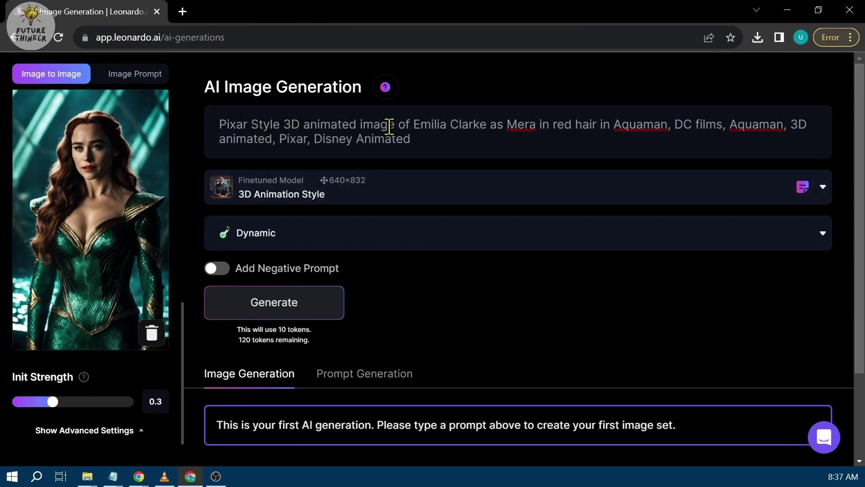
drag(423, 126, 483, 123)
click(506, 125)
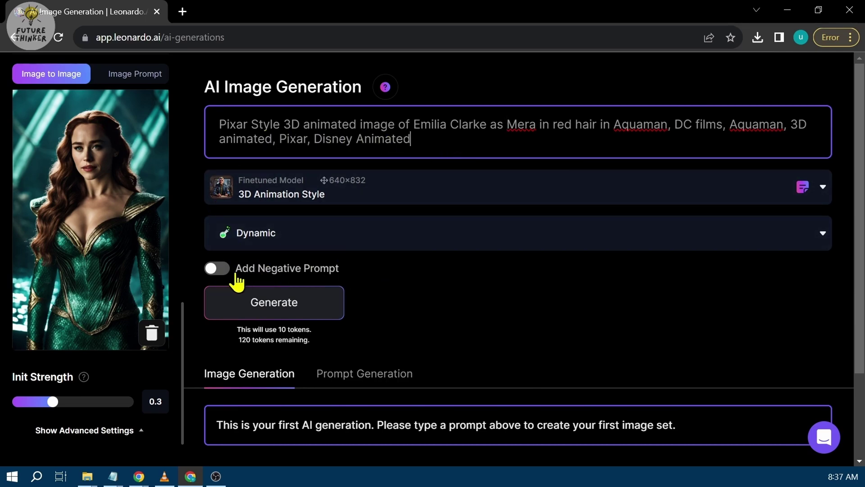
- Switch the preset style to 3D Render, leaving the negative prompt off
click(268, 247)
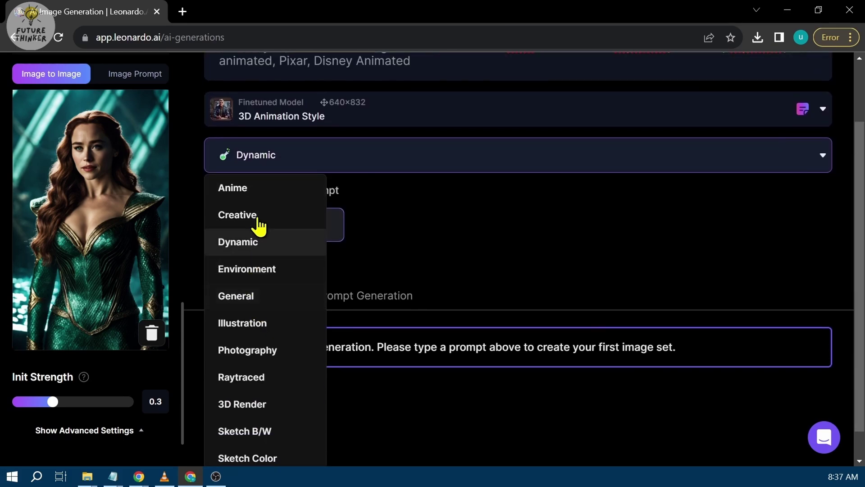
scroll(256, 223, down, 1)
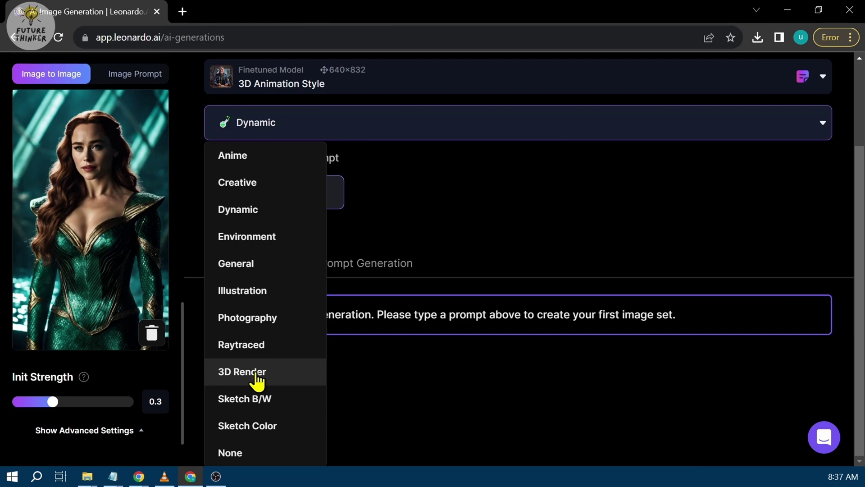
click(257, 373)
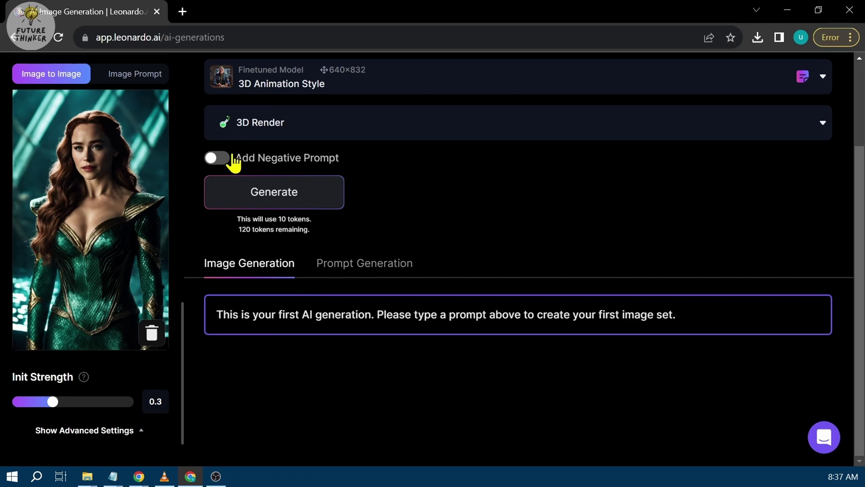
click(222, 160)
scroll(236, 223, up, 1)
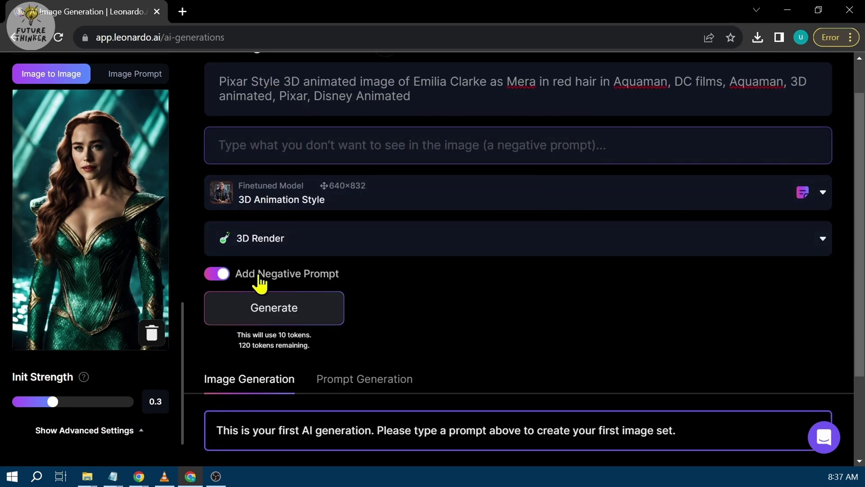
click(217, 273)
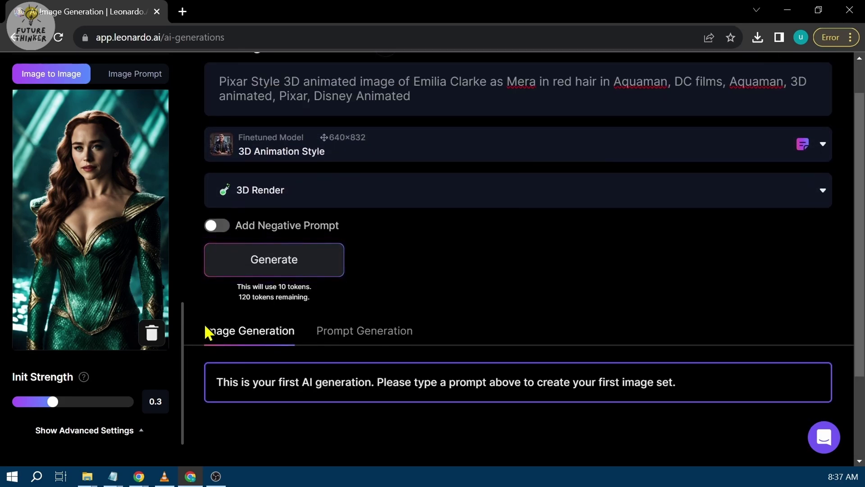
scroll(204, 323, down, 2)
scroll(81, 365, down, 1)
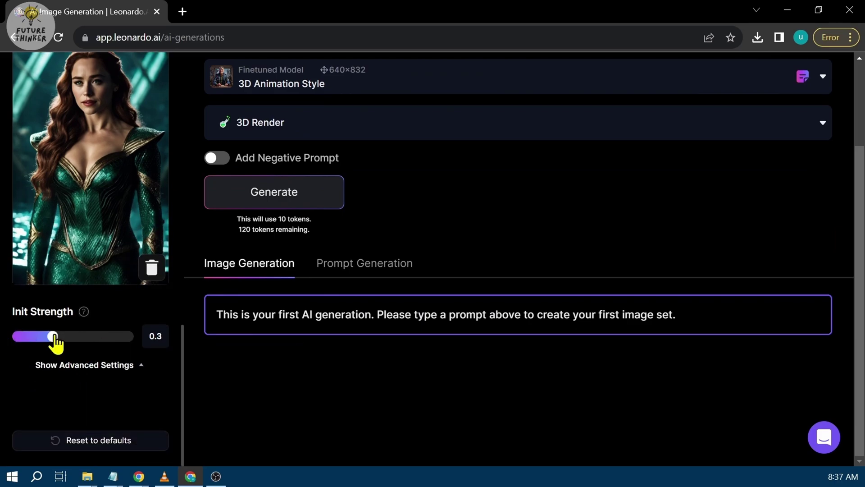
- Set the Init Strength slider to 0.6
drag(55, 337, 93, 336)
scroll(377, 287, up, 1)
scroll(297, 267, up, 1)
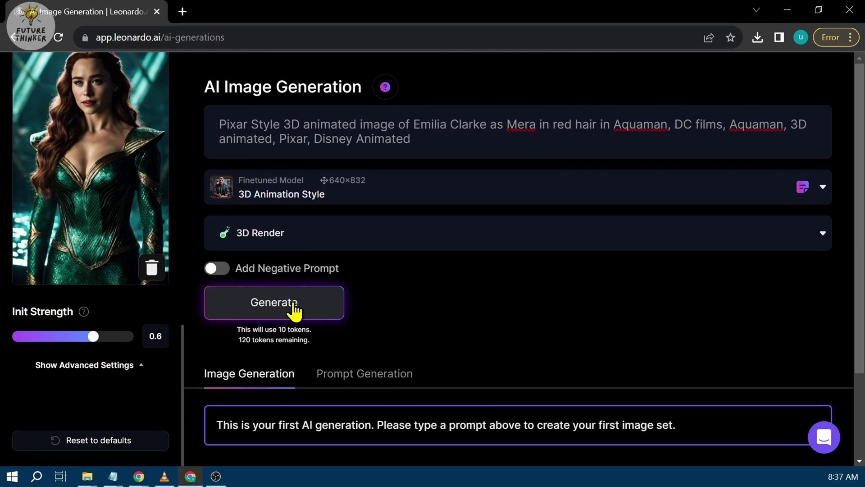
- Generate the Pixar-style image of red-haired Mera in green armour
click(294, 304)
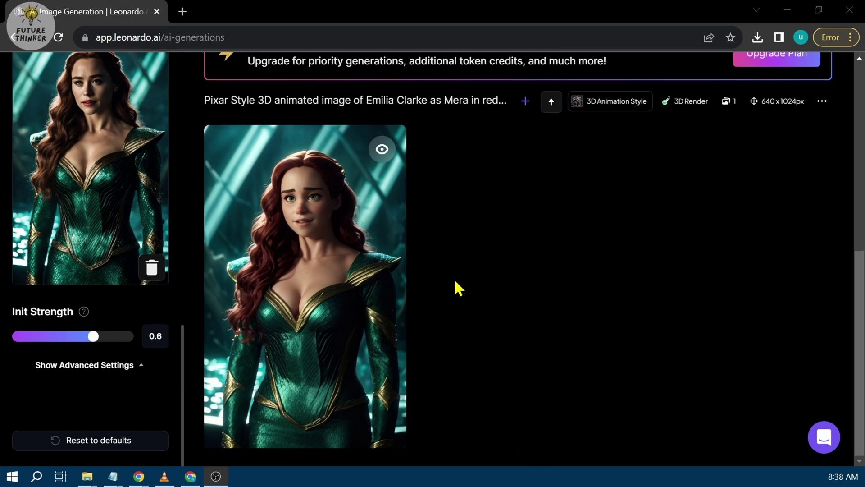
scroll(89, 298, up, 1)
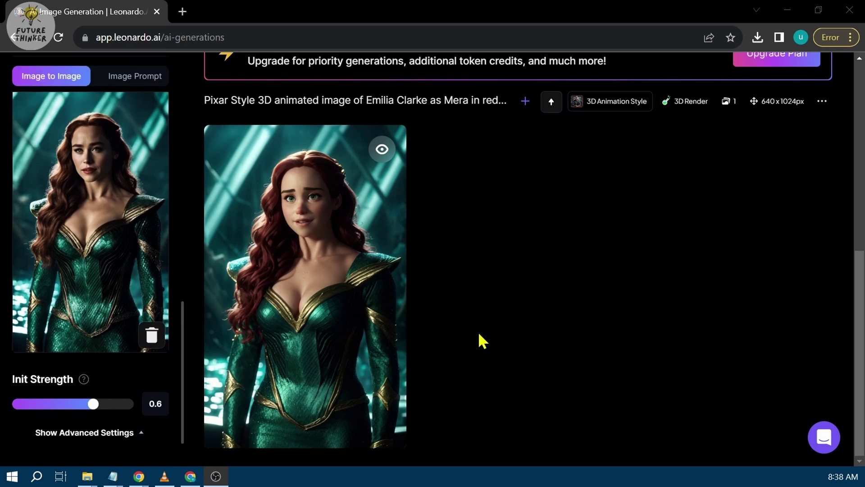
scroll(480, 341, up, 1)
scroll(478, 341, up, 1)
scroll(423, 313, up, 2)
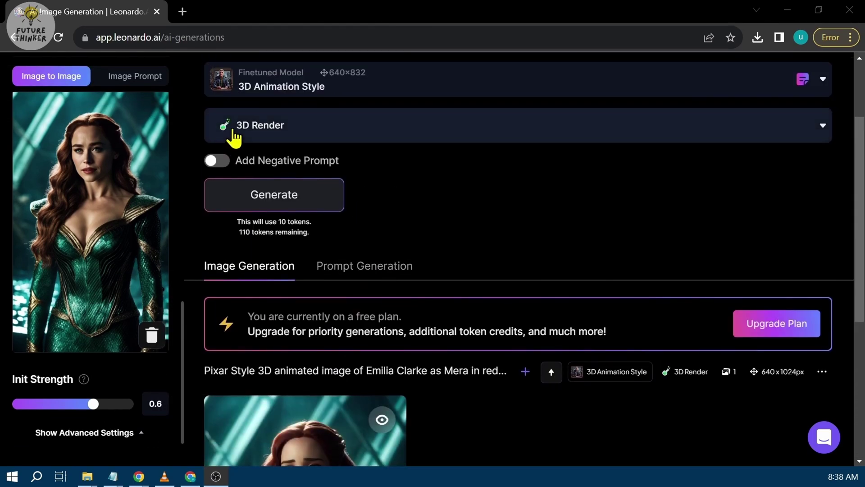
- Enable the negative prompt containing the word 'chubby'
click(225, 163)
scroll(338, 176, up, 1)
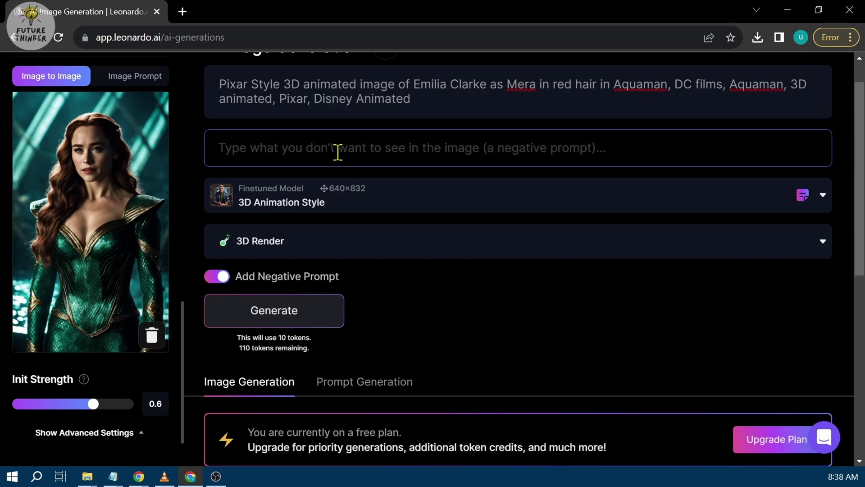
text(chubby)
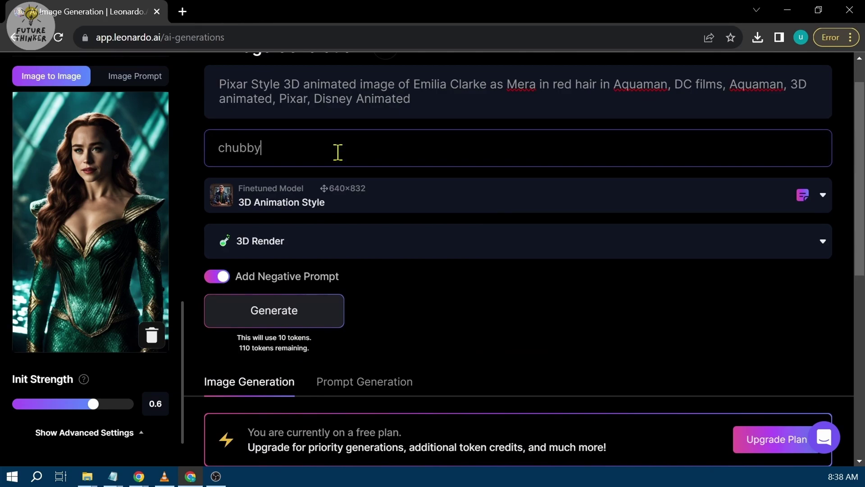
key(ctrl+a)
click(338, 151)
scroll(337, 151, down, 3)
scroll(365, 270, down, 3)
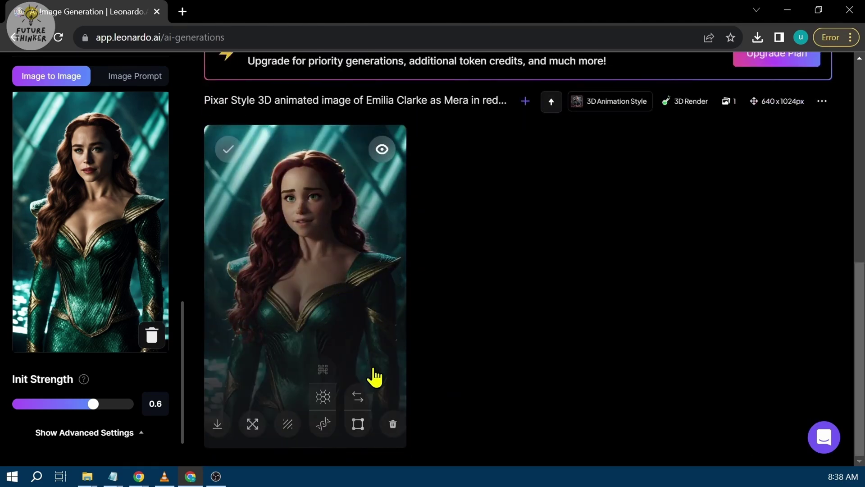
- Copy seed 474913792 from the last generation and use it as a fixed seed
click(823, 102)
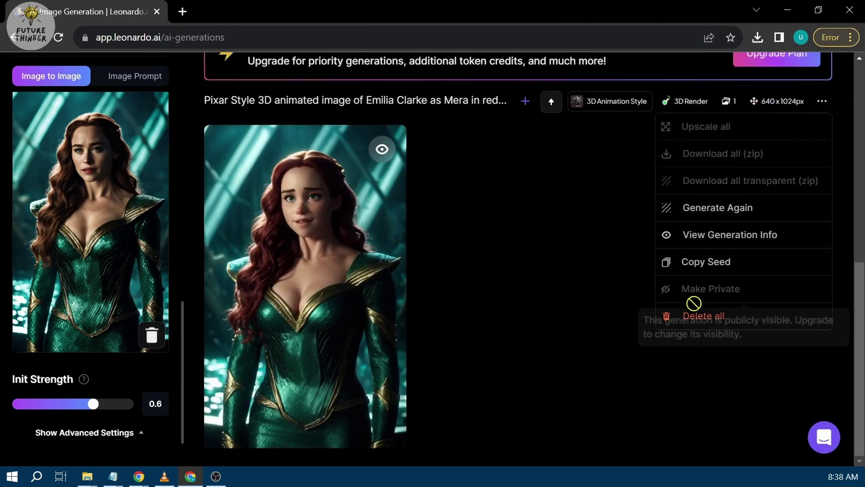
click(720, 262)
scroll(86, 325, down, 1)
scroll(85, 324, down, 1)
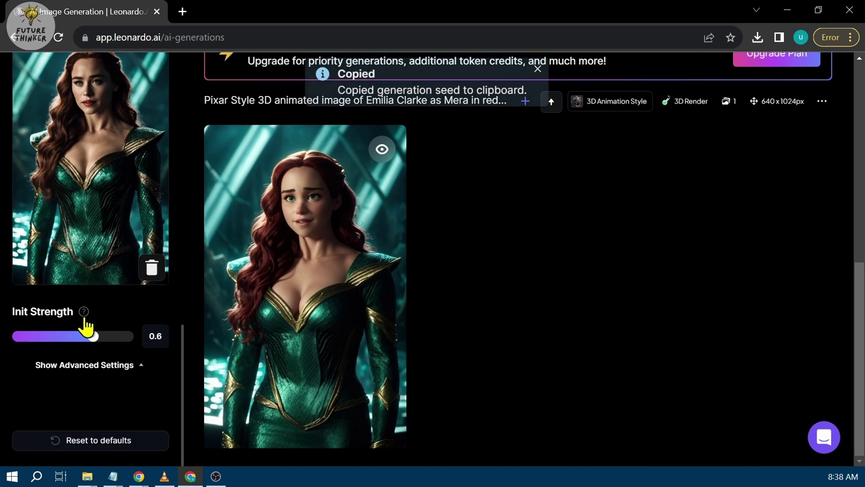
click(132, 367)
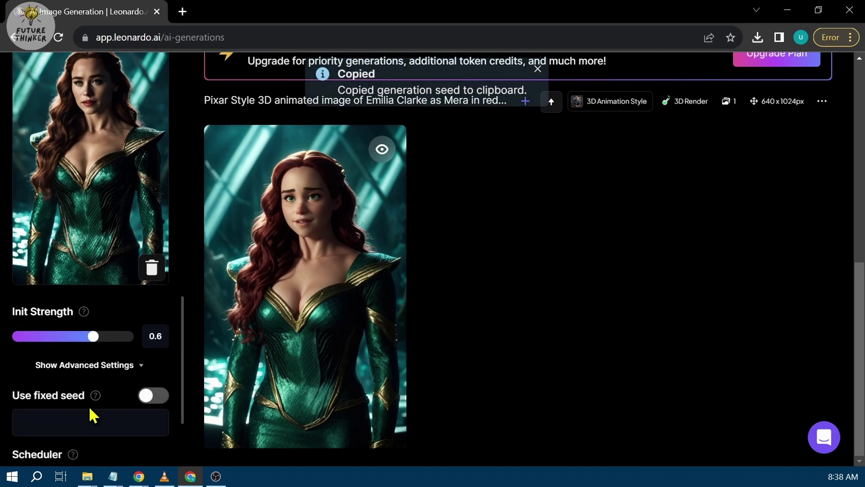
click(75, 421)
key(ctrl+v)
click(153, 398)
mouse_move(305, 286)
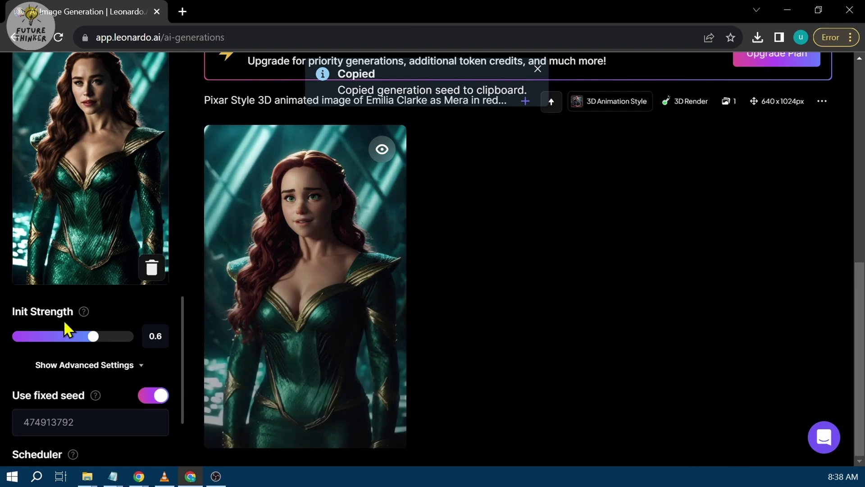
scroll(537, 314, up, 1)
scroll(538, 314, up, 5)
scroll(539, 314, up, 1)
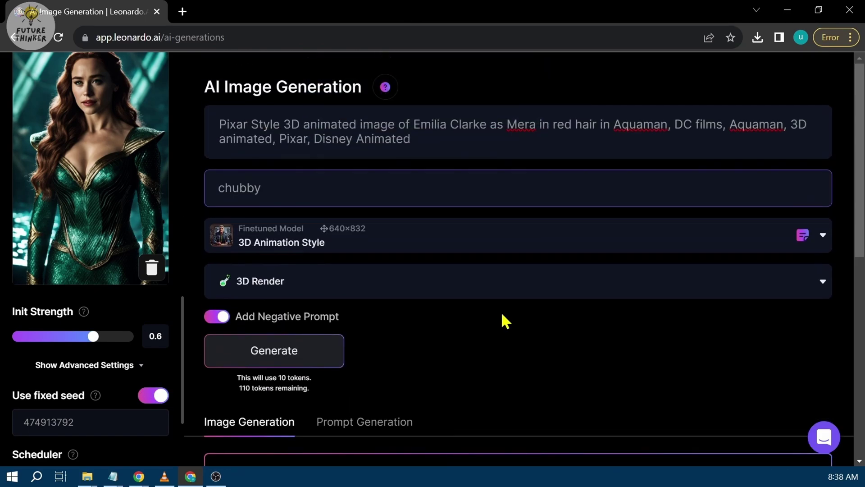
- Generate a new Mera image with the chubby negative prompt, then lower Init Strength from 0.6 to 0.5
click(301, 352)
scroll(406, 325, down, 1)
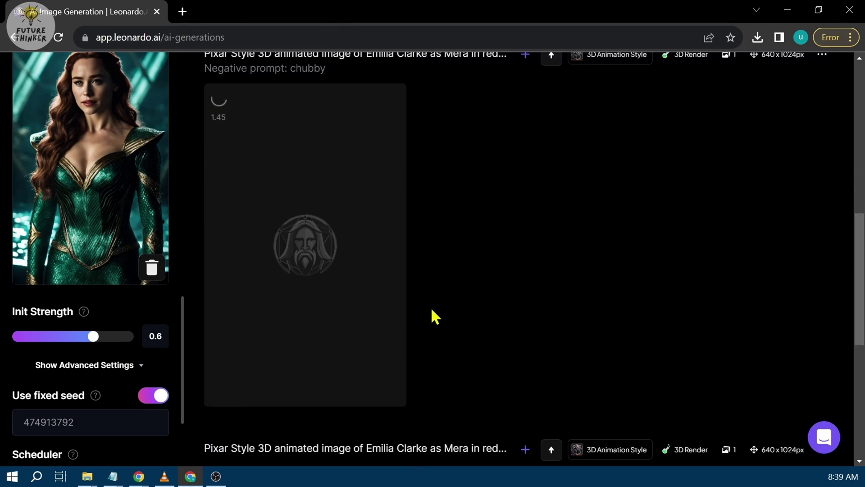
scroll(451, 295, up, 1)
scroll(452, 296, down, 1)
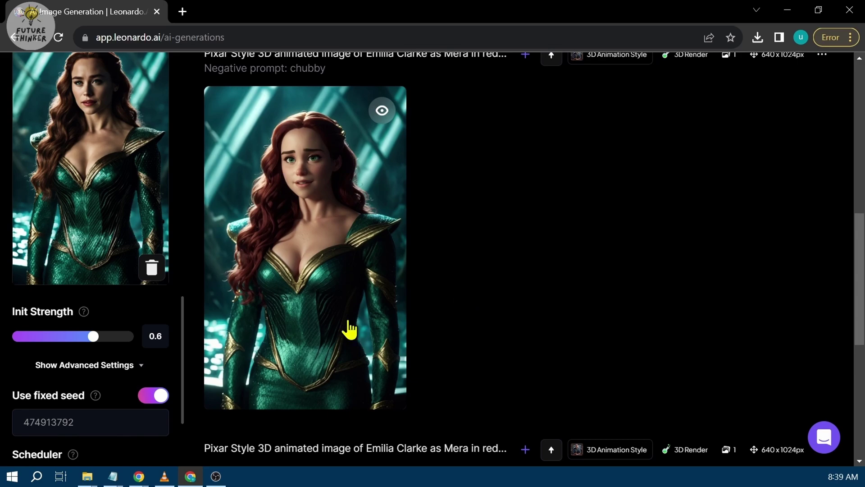
drag(93, 337, 80, 338)
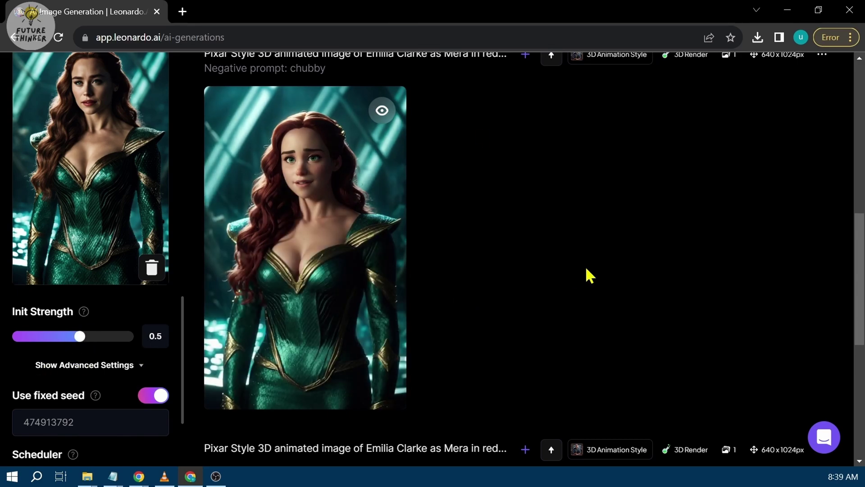
scroll(585, 266, up, 1)
scroll(661, 232, up, 5)
scroll(658, 223, up, 2)
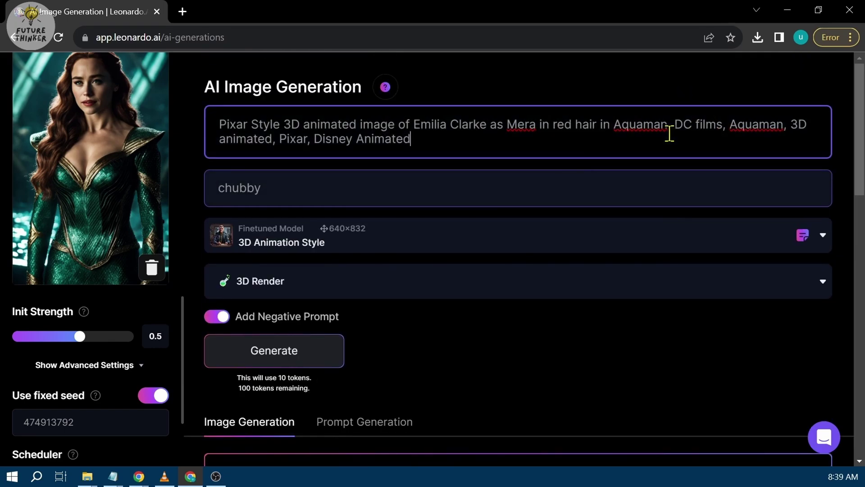
- Generate a slim red-haired cartoon Mera in Leonardo Style, continuing without Alchemy
click(318, 357)
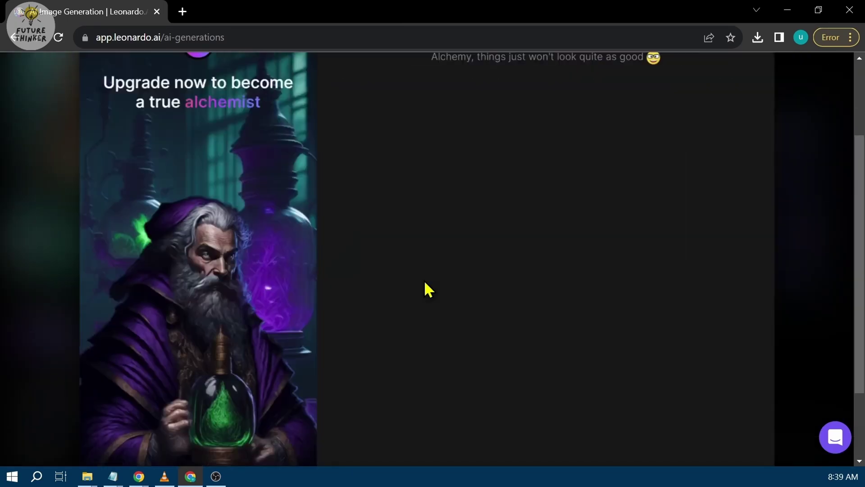
drag(471, 115, 525, 119)
click(525, 119)
scroll(517, 419, down, 3)
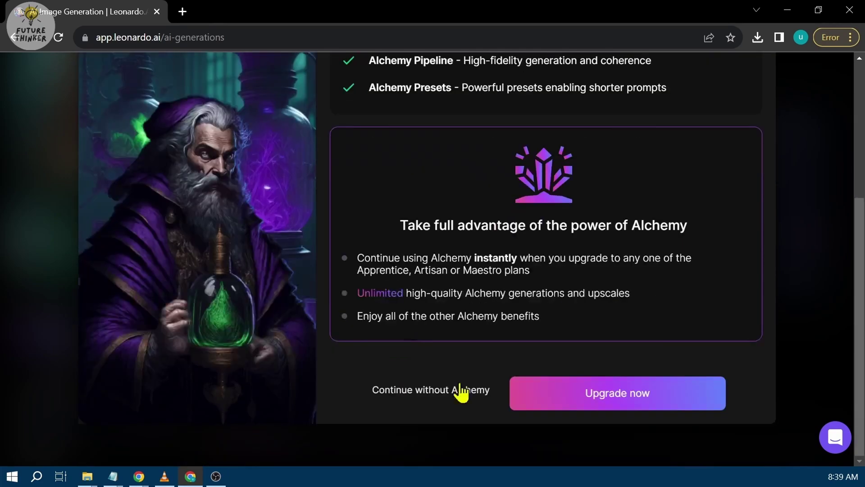
click(474, 401)
scroll(134, 292, up, 5)
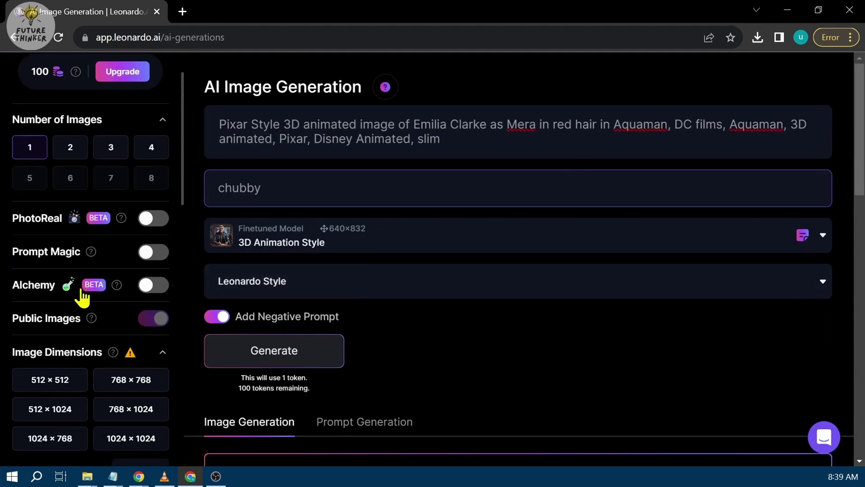
scroll(115, 294, up, 1)
scroll(124, 351, down, 5)
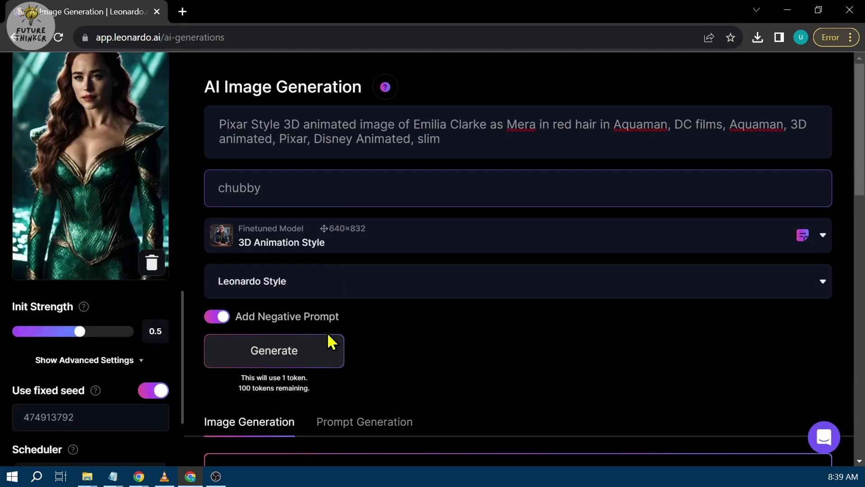
click(299, 357)
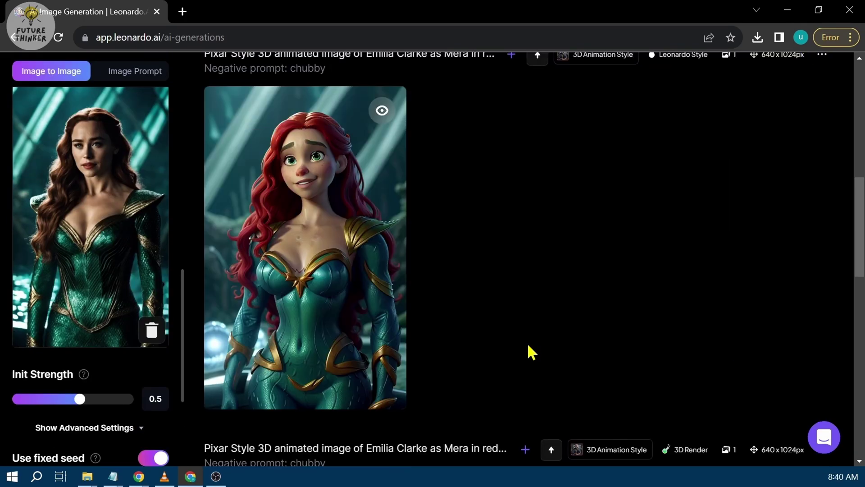
click(318, 251)
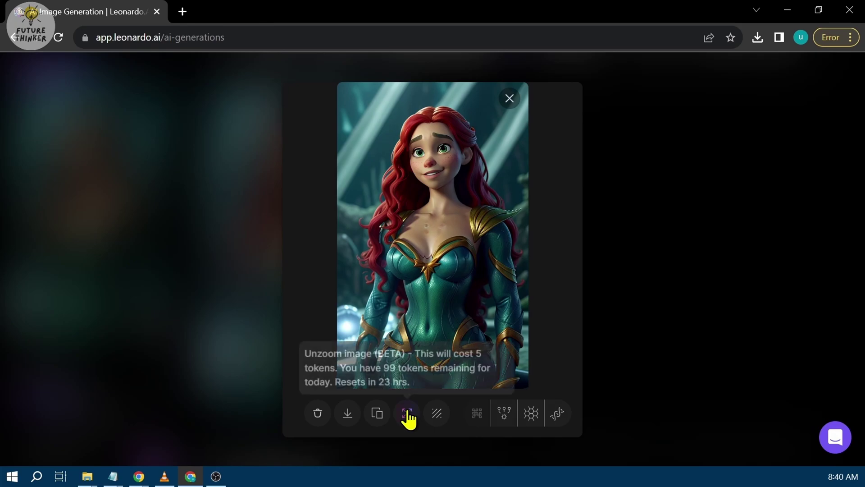
right_click(433, 199)
click(460, 207)
click(281, 19)
click(432, 188)
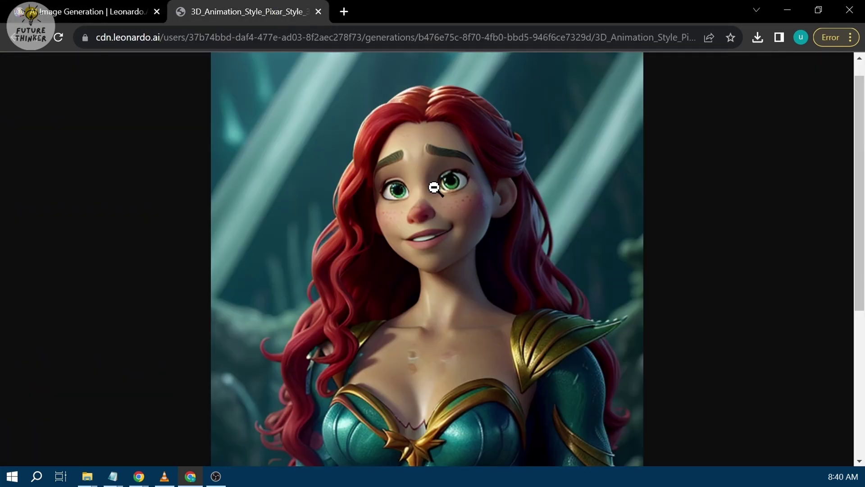
scroll(493, 246, up, 1)
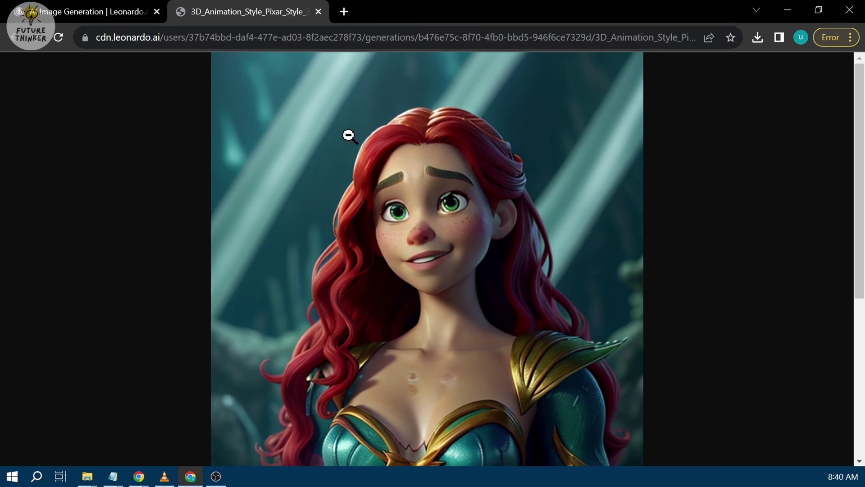
click(318, 12)
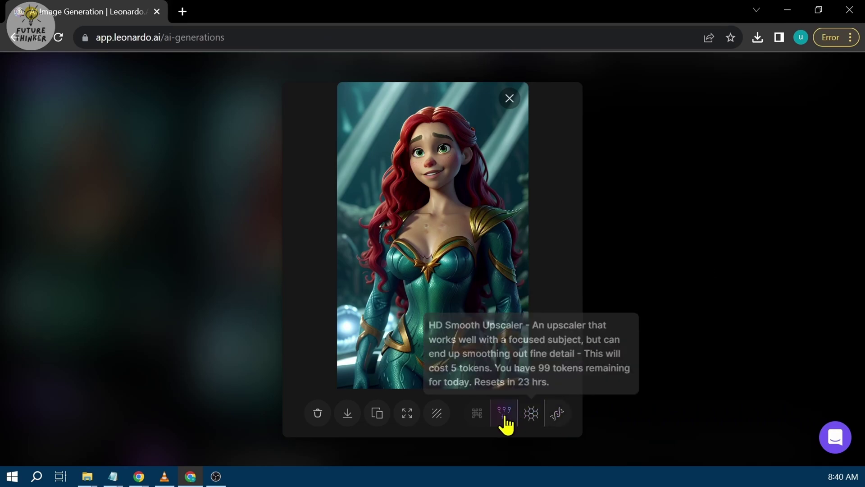
- Copy the latest generation's seed and re-enable Use fixed seed
click(687, 218)
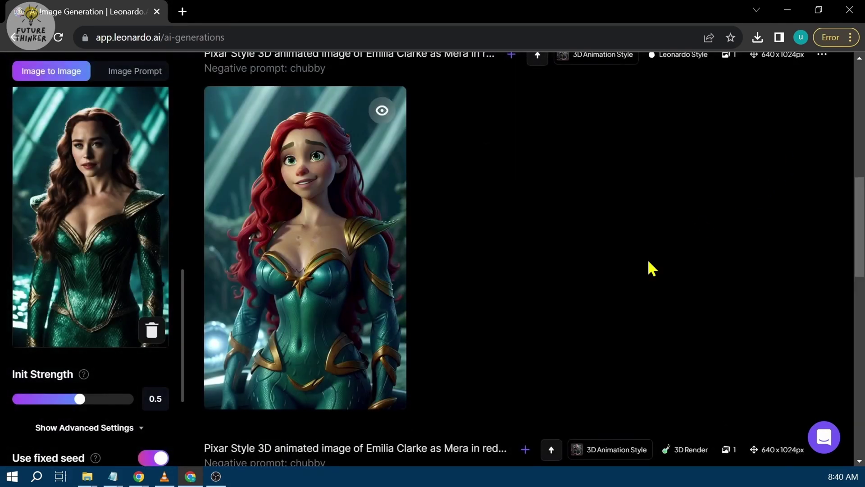
scroll(810, 140, up, 1)
click(816, 132)
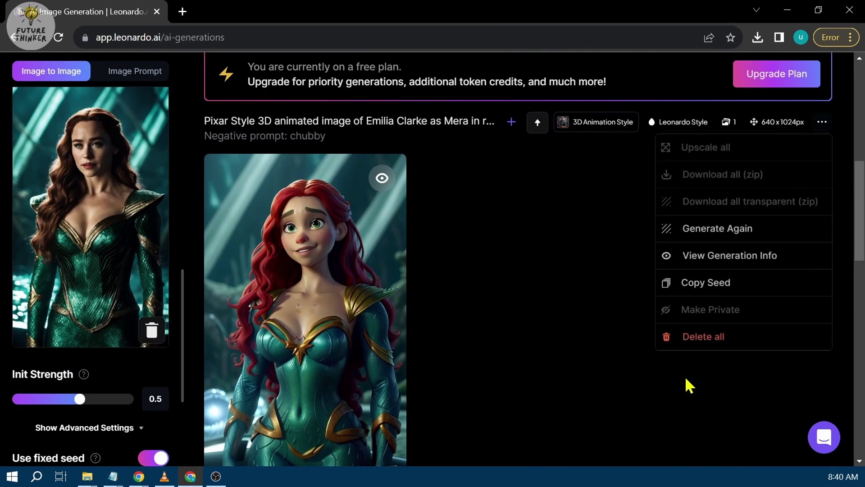
click(700, 284)
scroll(68, 355, down, 1)
scroll(70, 355, down, 5)
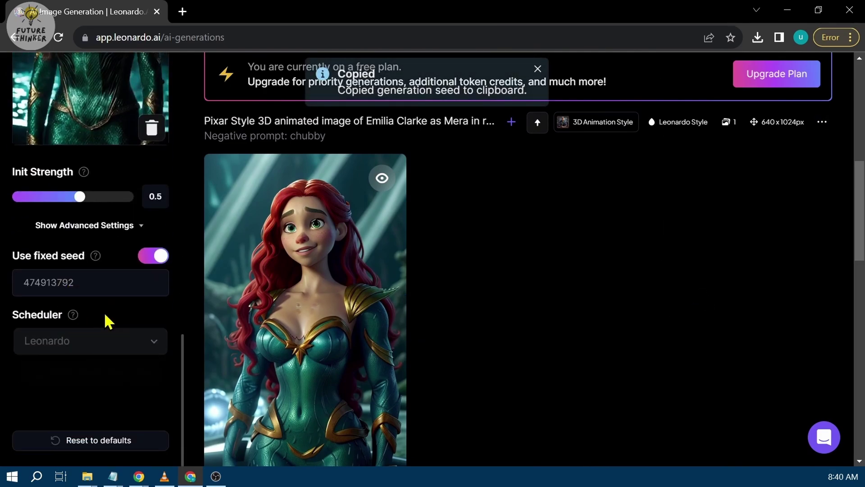
click(154, 256)
click(134, 282)
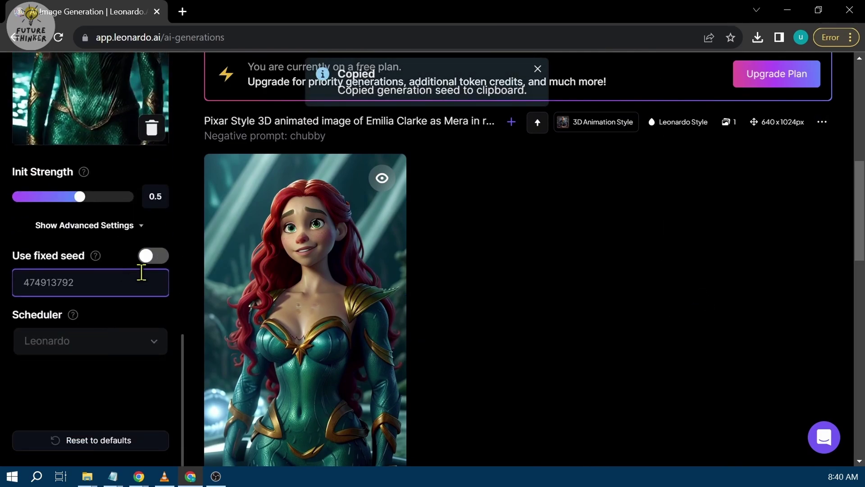
click(154, 255)
scroll(126, 332, up, 2)
scroll(621, 320, up, 5)
- Add 'deformed nose' to the negative prompt and 'great facial features' to the prompt, then generate
click(443, 186)
text(, deformed nose)
click(485, 149)
text(, great facial expre)
key(BackSpace)
key(BackSpace)
key(BackSpace)
text(features, )
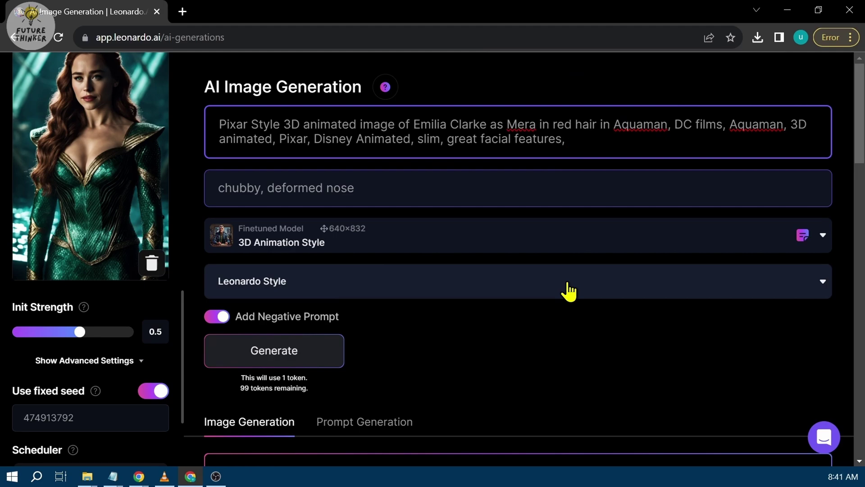
text(nose)
key(BackSpace)
key(BackSpace)
key(BackSpace)
text(great looking nose)
click(331, 359)
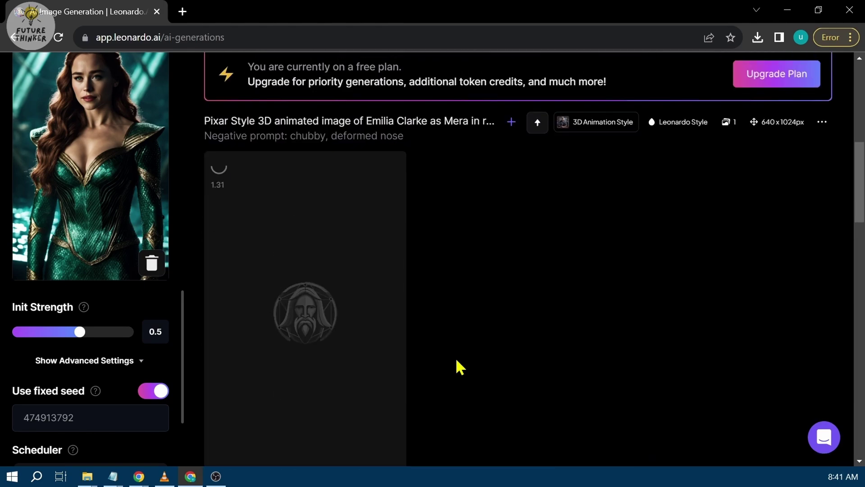
mouse_move(305, 248)
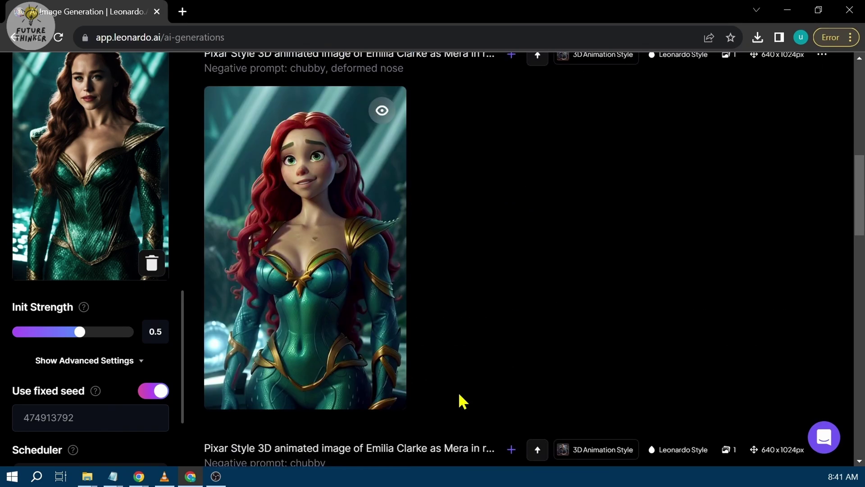
- Open the new red-haired Mera image enlarged and zoom in on her face
click(353, 193)
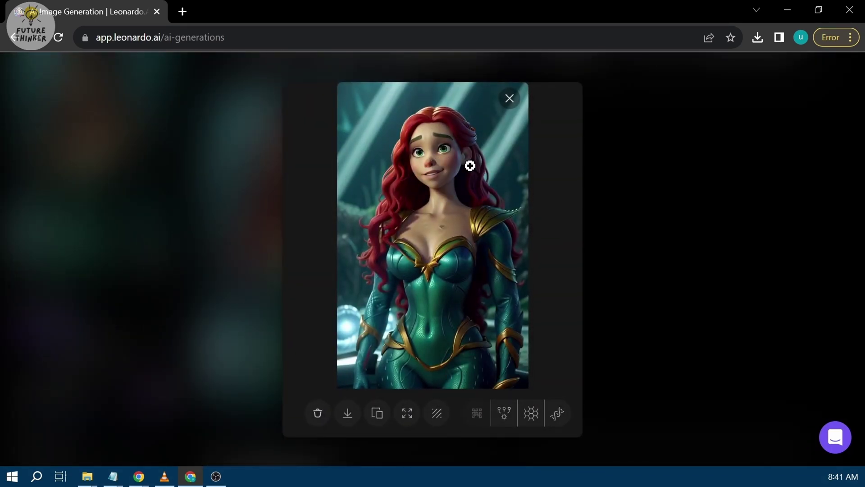
click(520, 91)
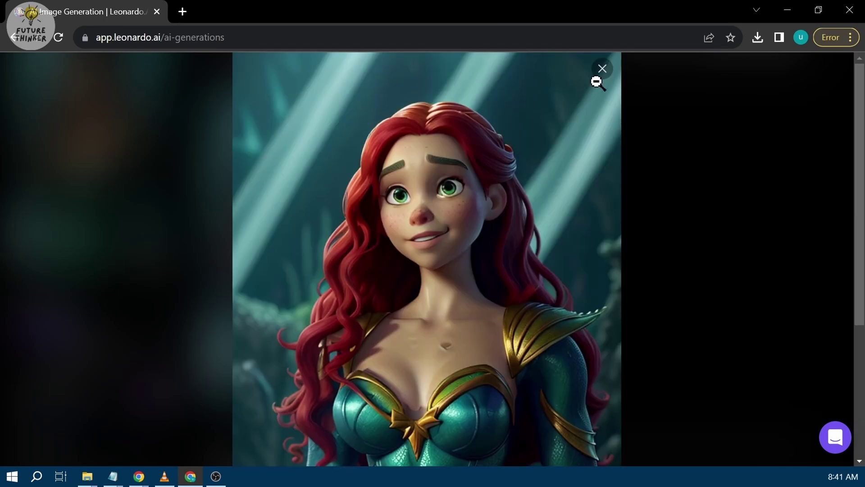